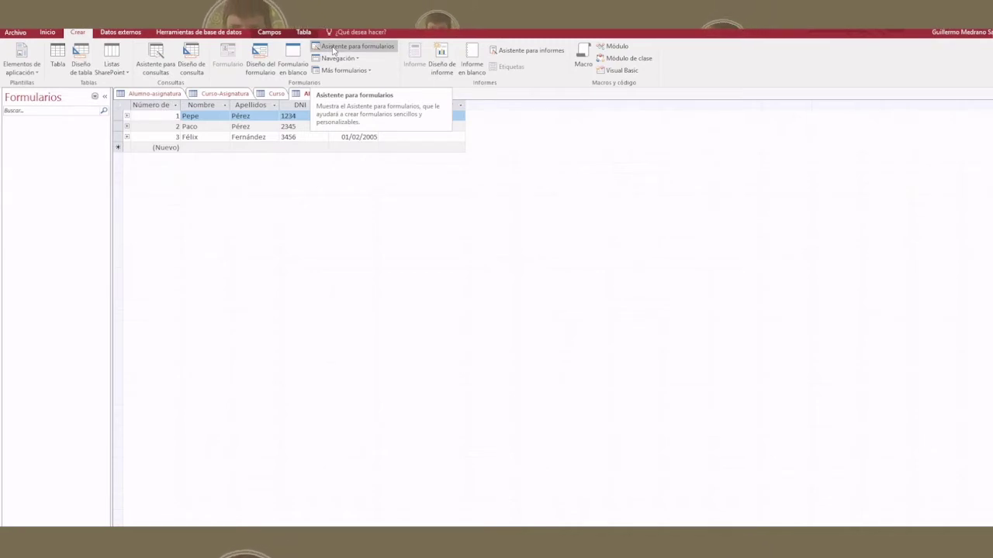
- Start the form wizard, allow the flagged file to open, and include all fields of the Alumnos table
{"action": "left_click", "coordinate": [333, 49]}
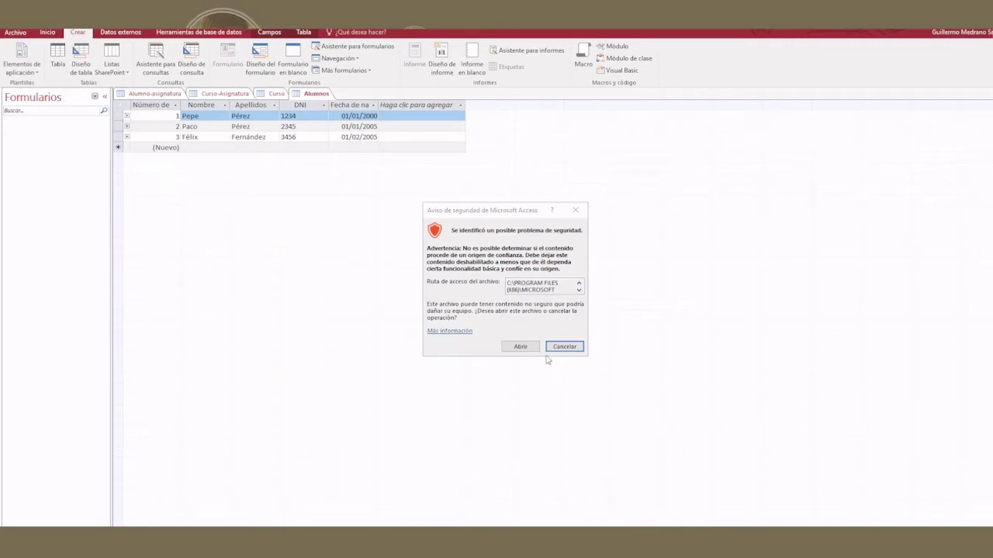
{"action": "left_click", "coordinate": [518, 348]}
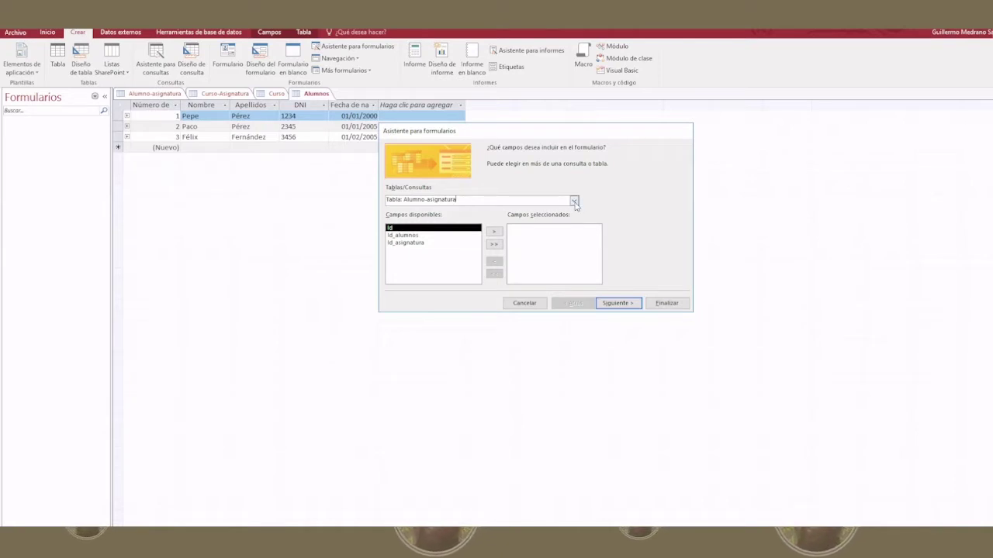
{"action": "left_click", "coordinate": [574, 200]}
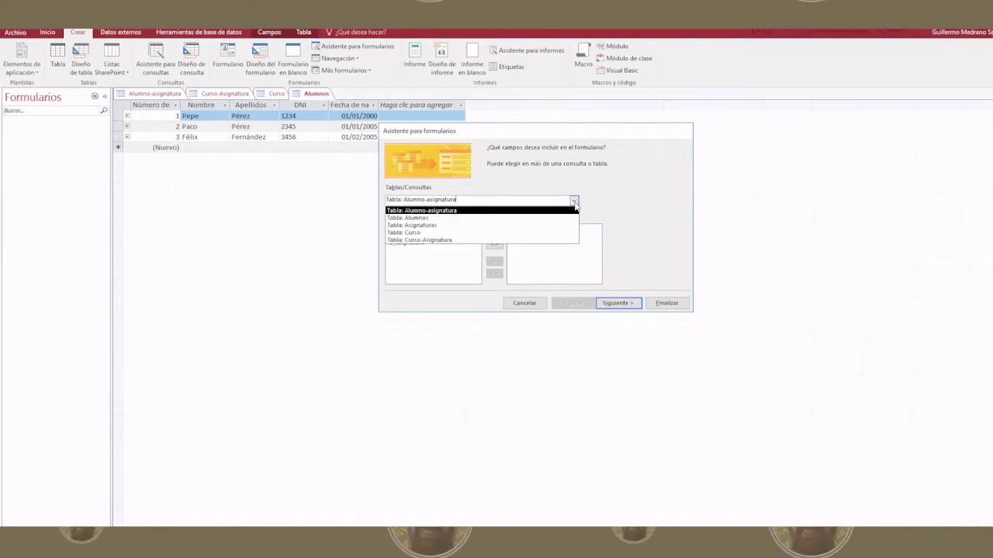
{"action": "left_click", "coordinate": [410, 218]}
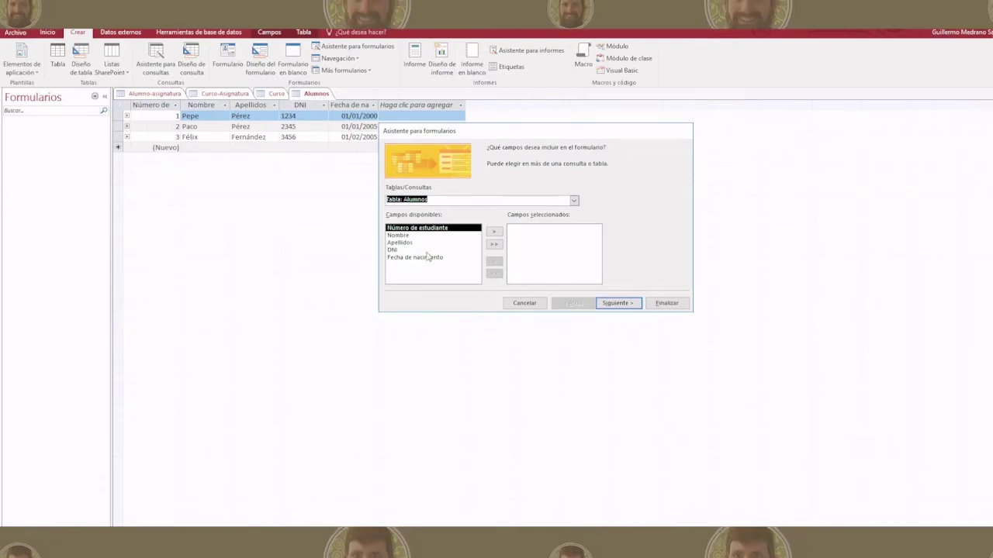
{"action": "left_click", "coordinate": [494, 246]}
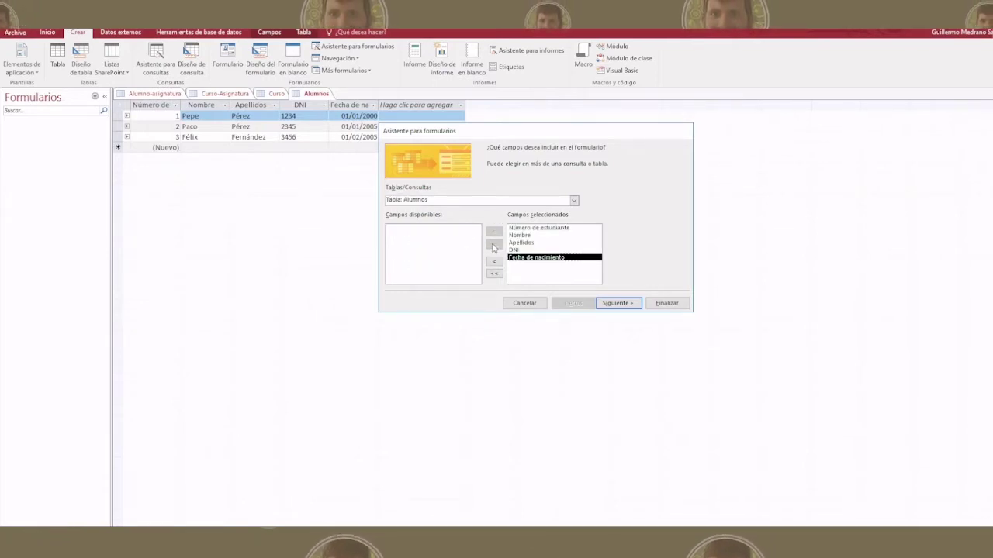
{"action": "left_click", "coordinate": [614, 301]}
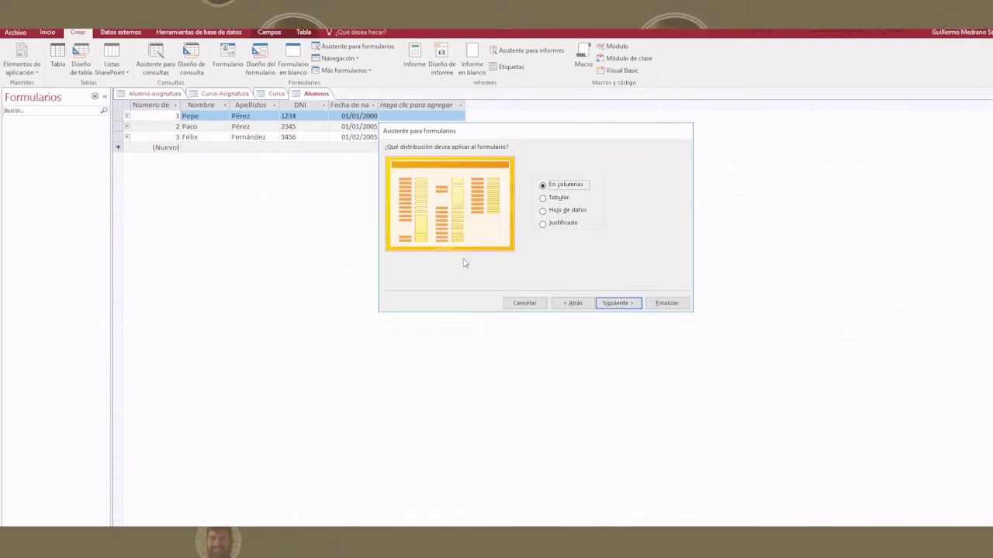
- Preview the Tabular and Justificado layouts, and apply the En columnas layout to the form
{"action": "left_click", "coordinate": [542, 198]}
{"action": "left_click", "coordinate": [542, 223]}
{"action": "left_click", "coordinate": [542, 184]}
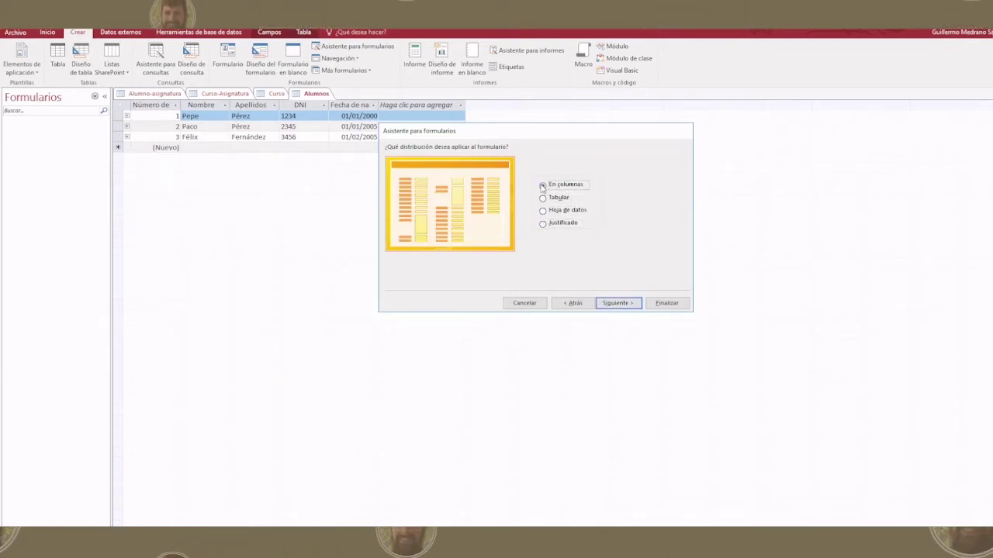
{"action": "left_click", "coordinate": [618, 303]}
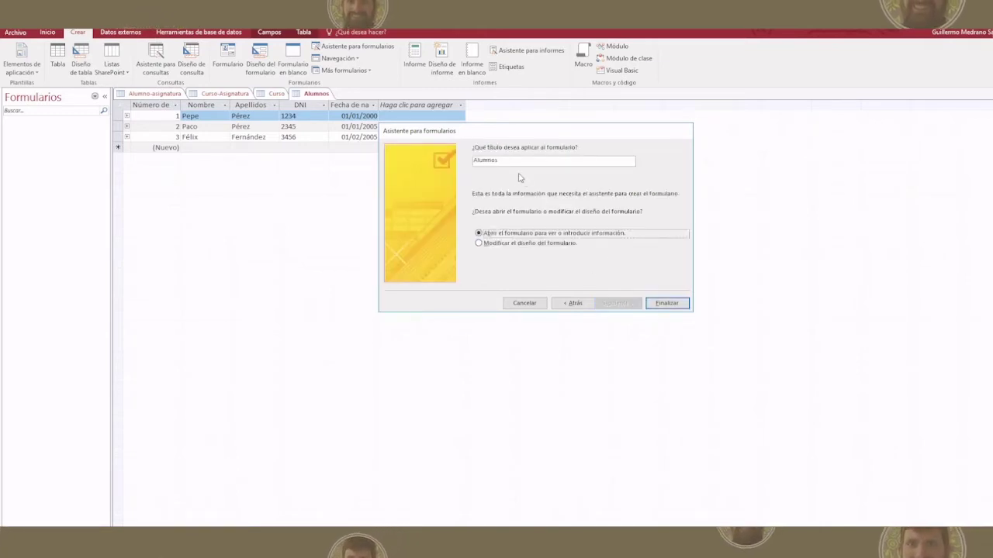
- Title the form Insertar_nuevo_Alumno and finish the wizard with the form open for data entry
{"action": "left_click", "coordinate": [480, 161]}
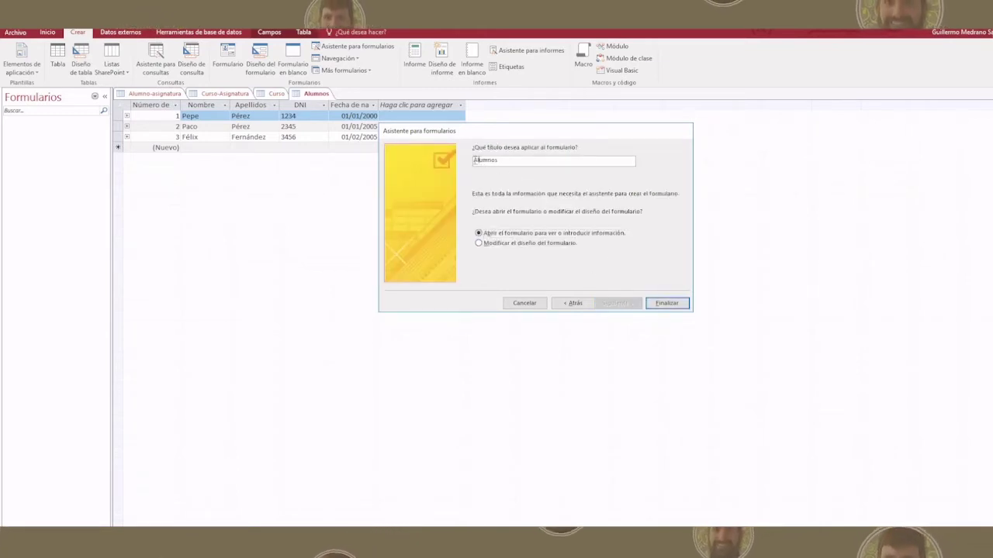
{"action": "type", "text": "Nuevo_"}
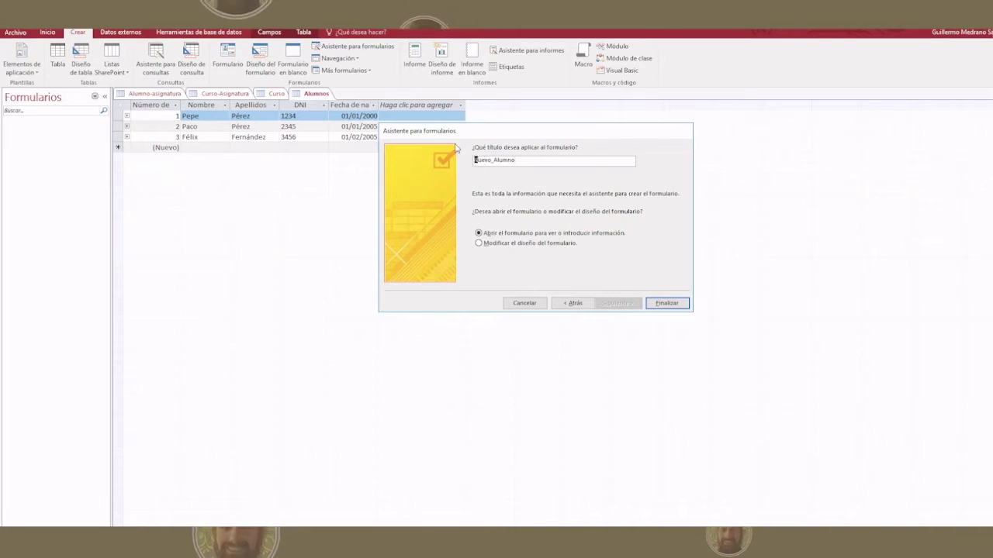
{"action": "type", "text": "Insertar_"}
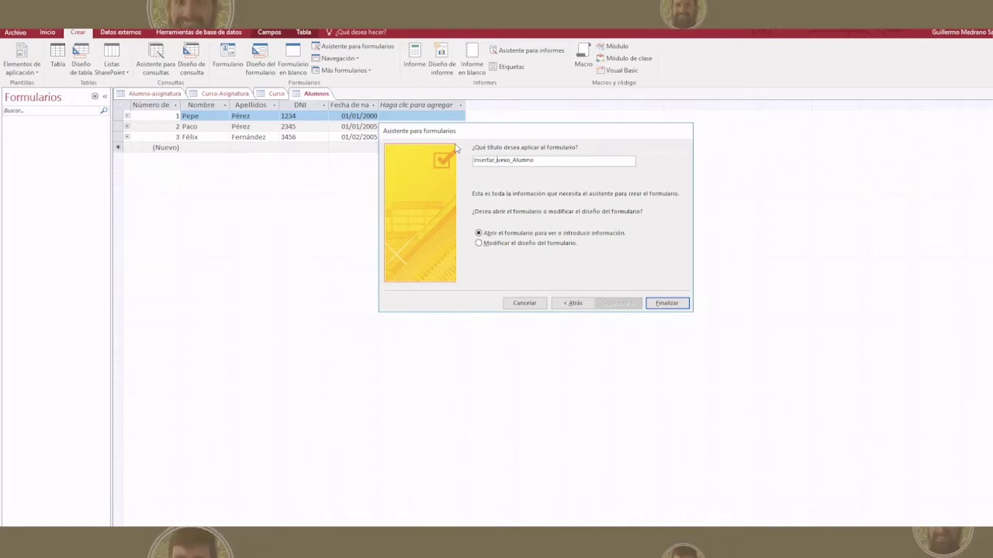
{"action": "type", "text": "n"}
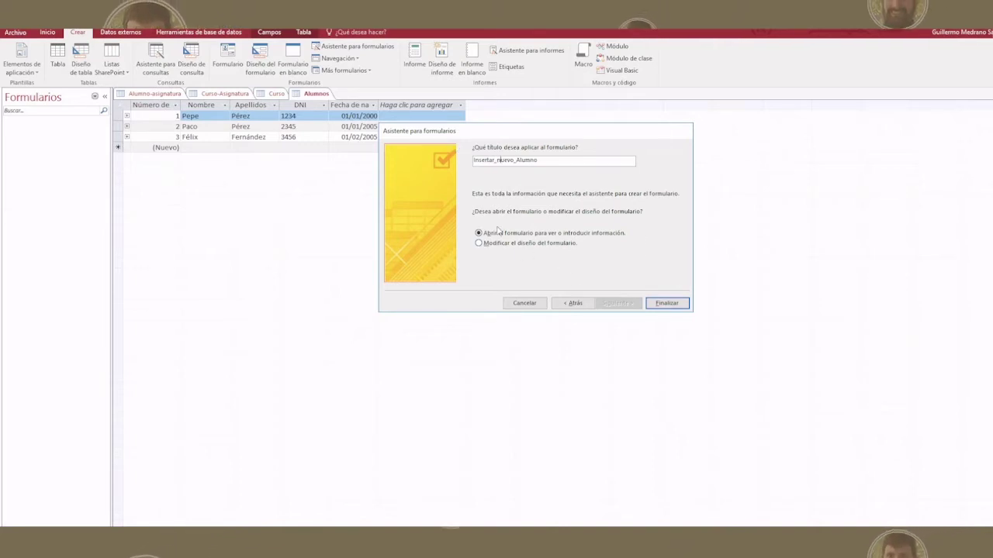
{"action": "left_click", "coordinate": [667, 303]}
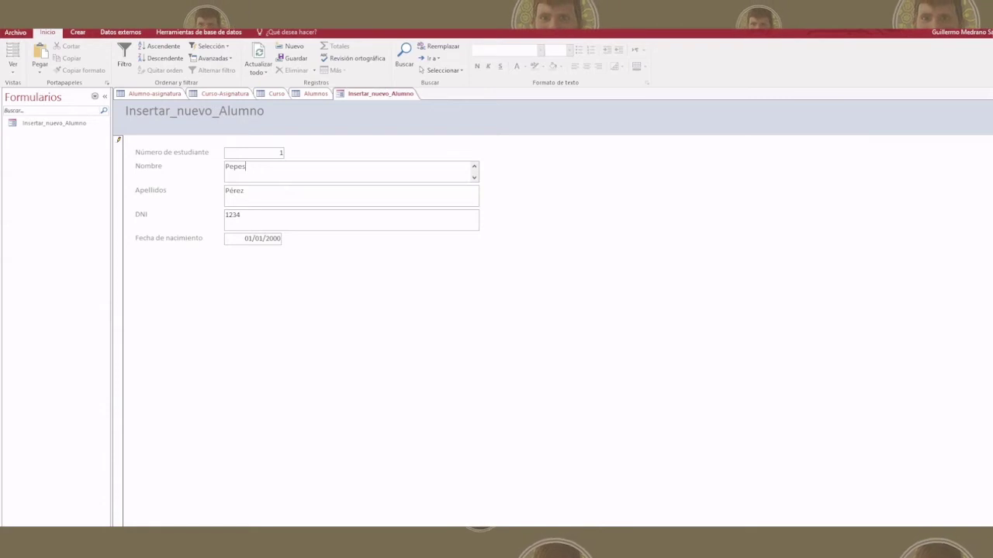
- Add a new record for student number 4, filling in the first name, surname, DNI and date of birth
{"action": "key", "text": "Page_Down"}
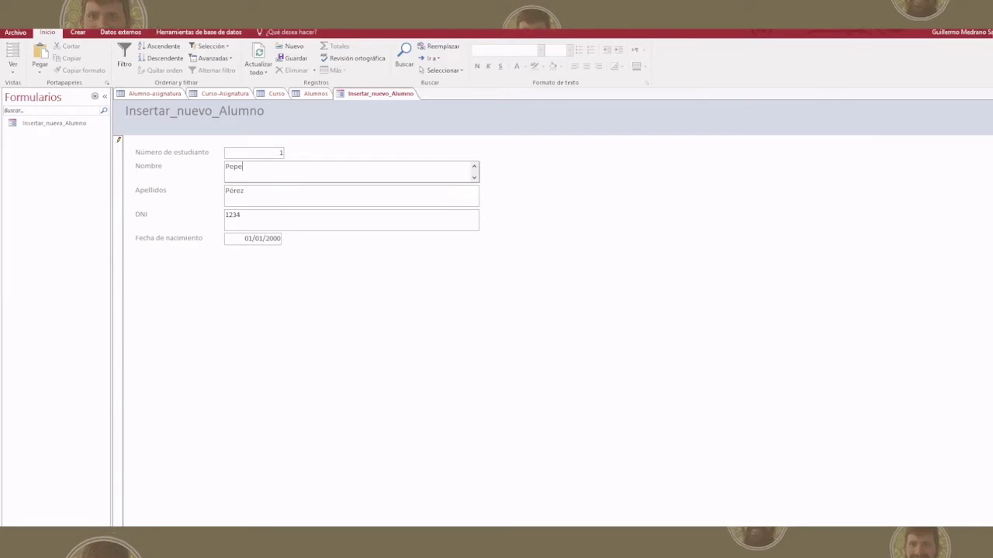
{"action": "key", "text": "ctrl+plus"}
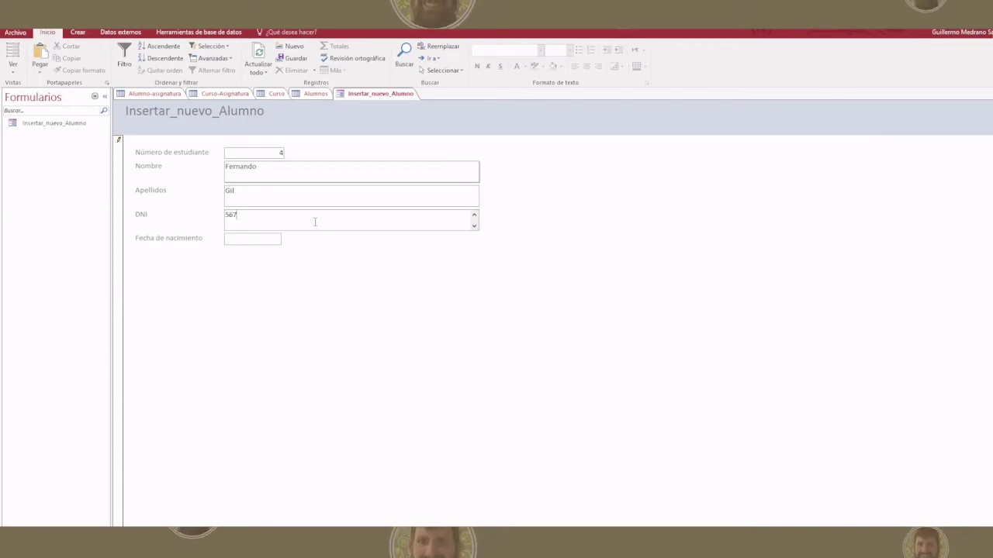
{"action": "type", "text": "8"}
{"action": "left_click", "coordinate": [253, 238]}
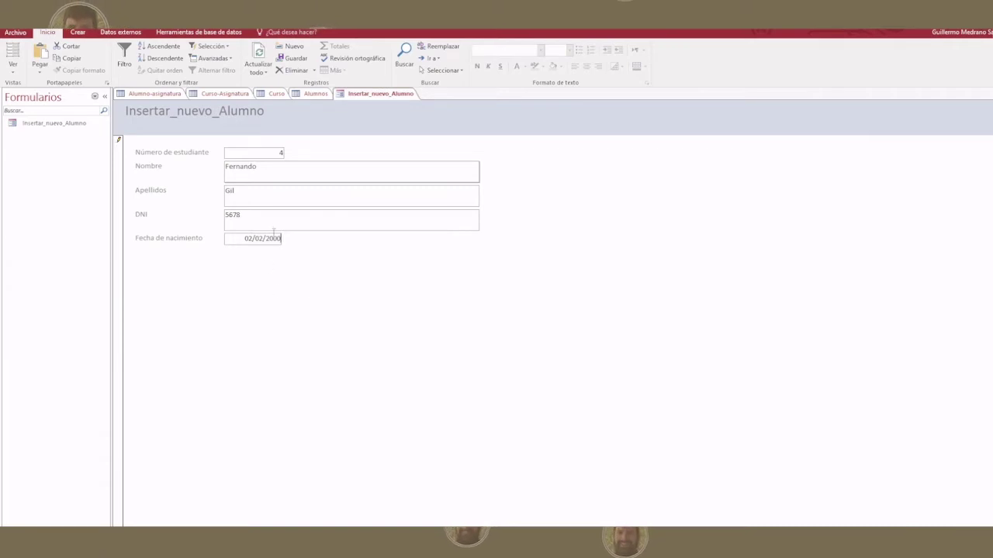
- Page back through the existing student records and return to the newly added one
{"action": "key", "text": "Page_Up"}
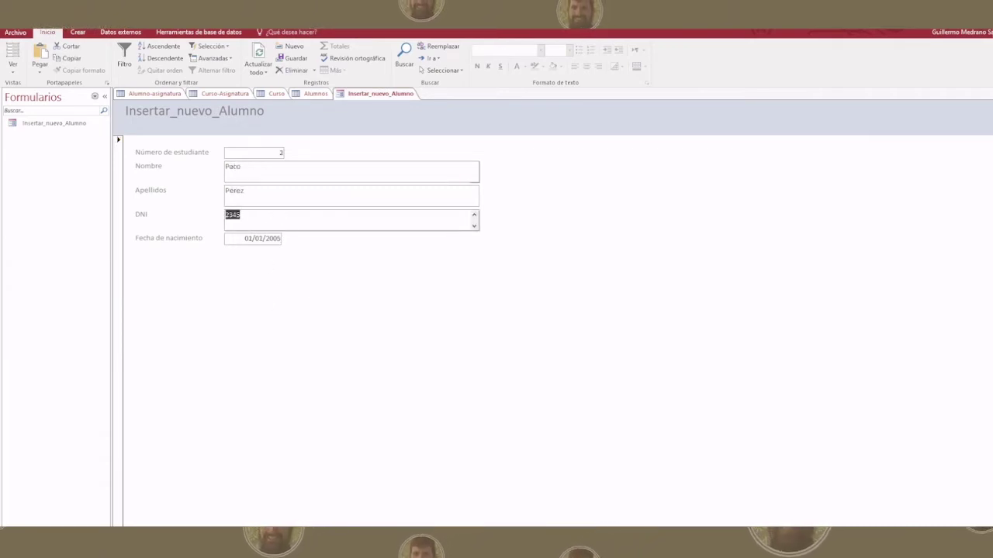
{"action": "key", "text": "Page_Down"}
{"action": "key", "text": "Page_Down"}
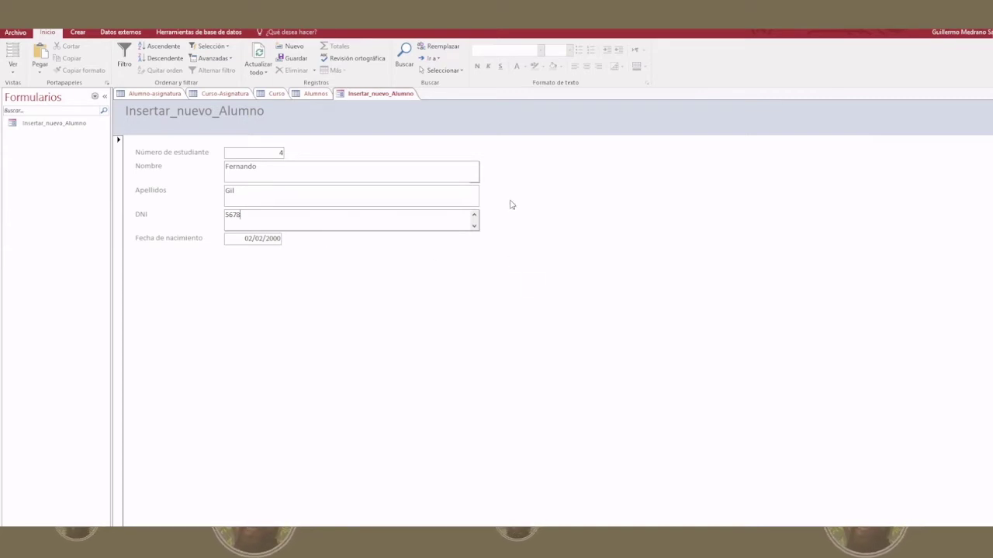
- Open the Insertar_nuevo_Alumno form in design view and extend the Detalle section downwards by about 1 cm
{"action": "left_click", "coordinate": [39, 126]}
{"action": "right_click", "coordinate": [40, 126]}
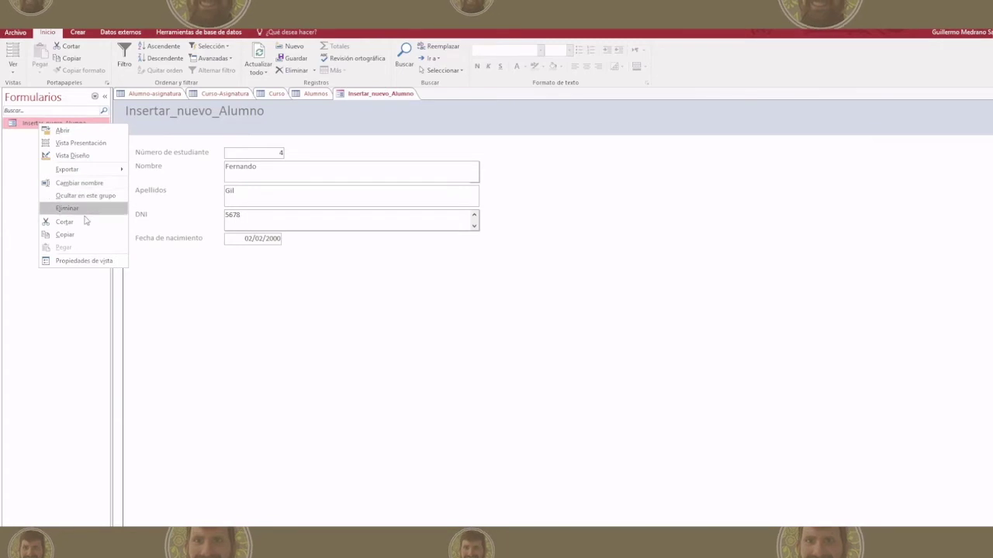
{"action": "left_click", "coordinate": [74, 155]}
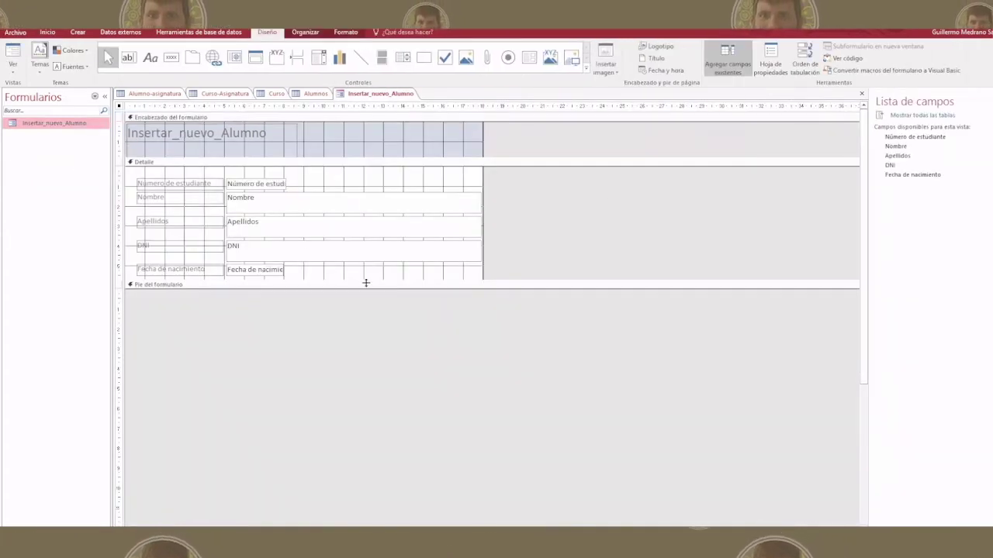
{"action": "left_click_drag", "start_coordinate": [453, 279], "coordinate": [453, 300]}
- Set the background colour of the form header section to olive green
{"action": "right_click", "coordinate": [341, 141]}
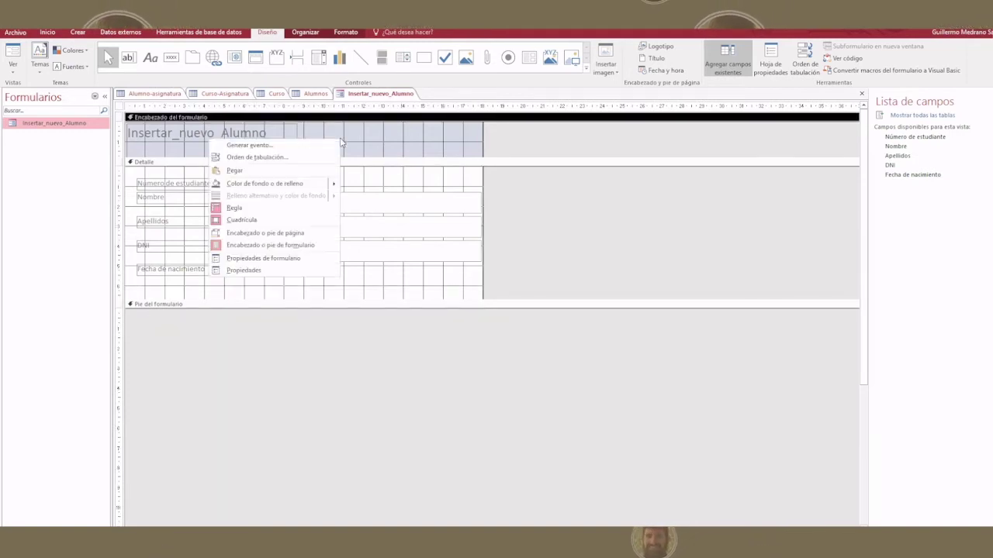
{"action": "left_click", "coordinate": [293, 185]}
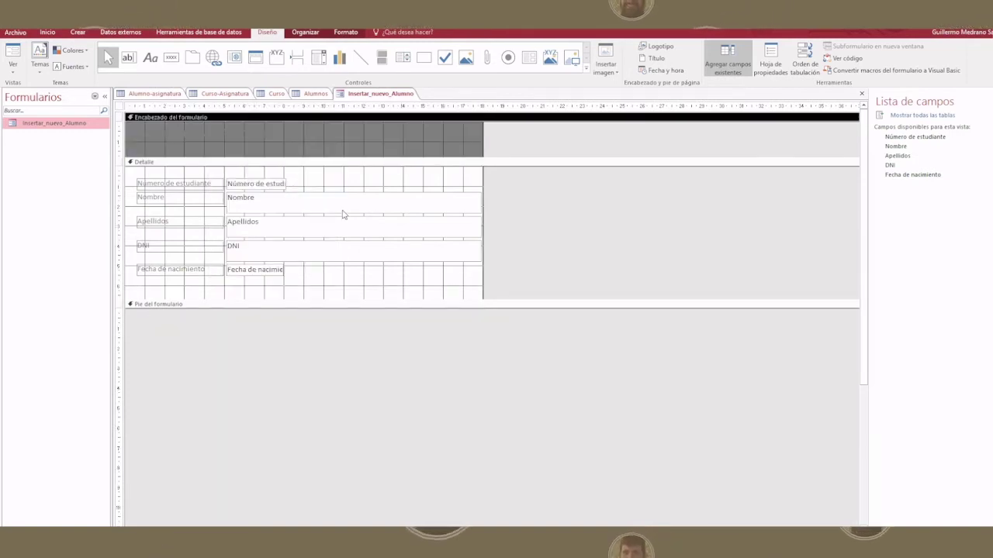
{"action": "right_click", "coordinate": [406, 132]}
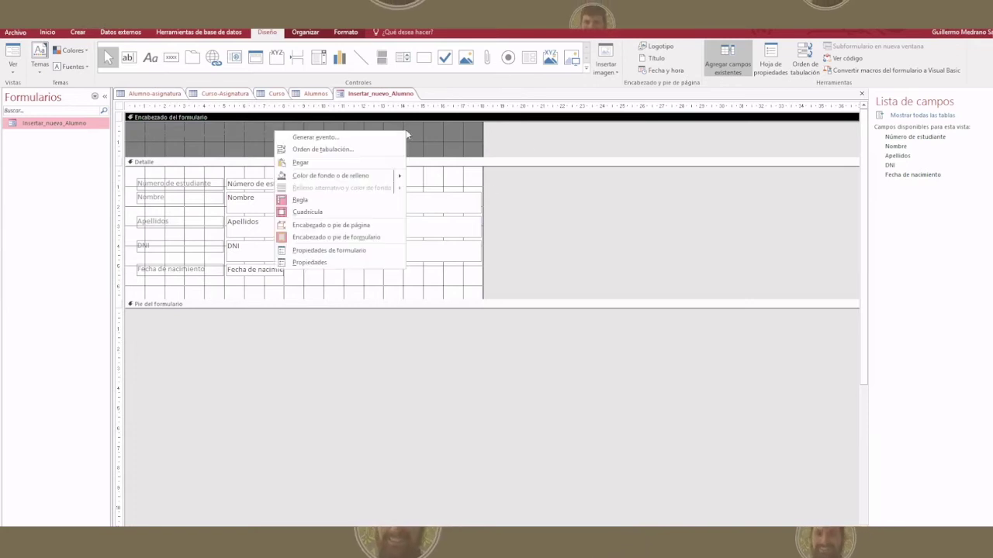
{"action": "mouse_move", "coordinate": [405, 177]}
{"action": "left_click", "coordinate": [237, 234]}
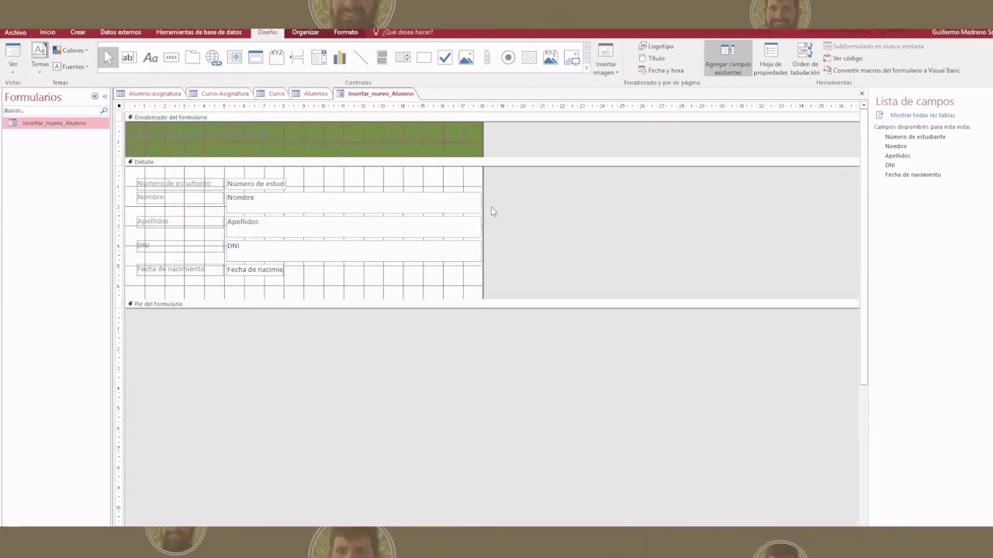
- Set the text colour of the title label in the form header to Texto claro
{"action": "left_click", "coordinate": [656, 58]}
{"action": "double_click", "coordinate": [230, 132]}
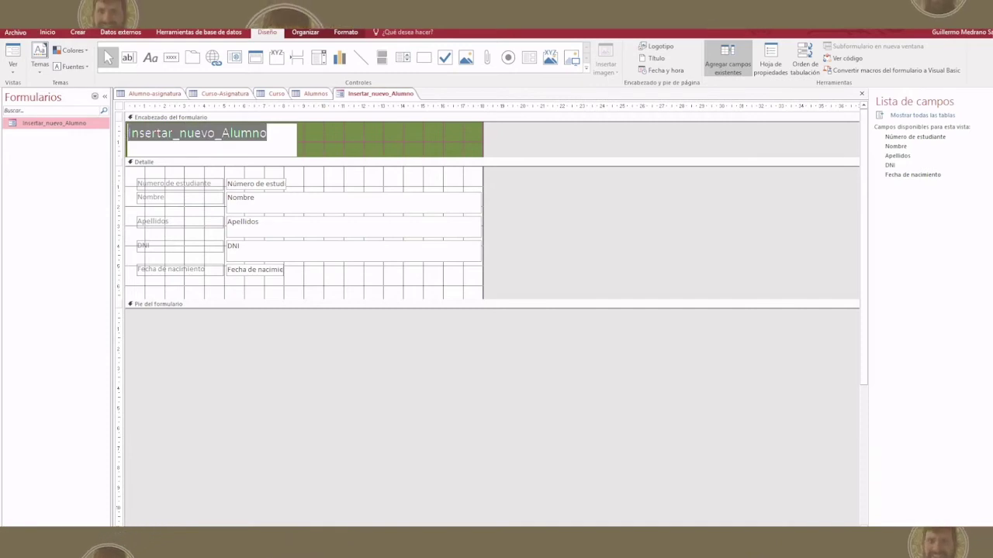
{"action": "left_click", "coordinate": [74, 67]}
{"action": "left_click", "coordinate": [88, 67]}
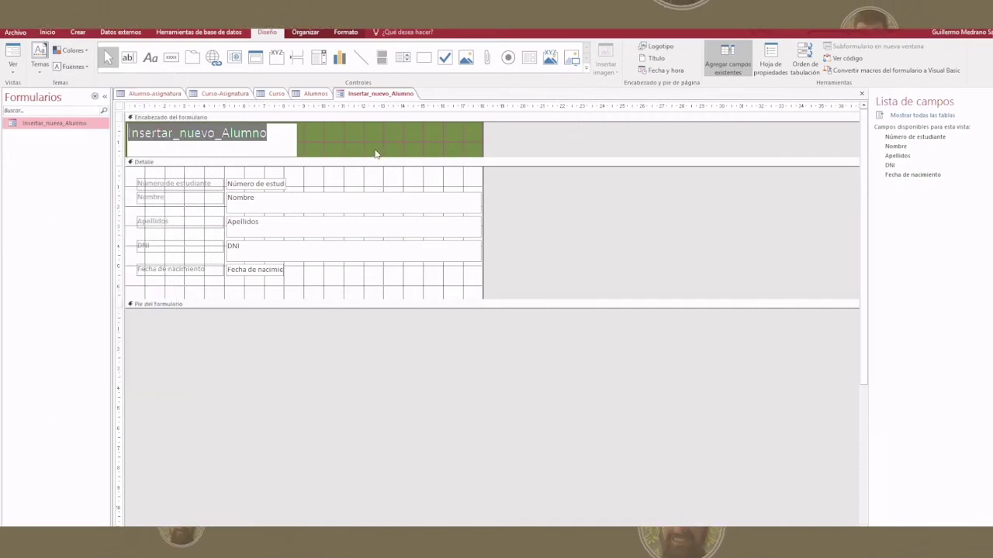
{"action": "key", "text": "F4"}
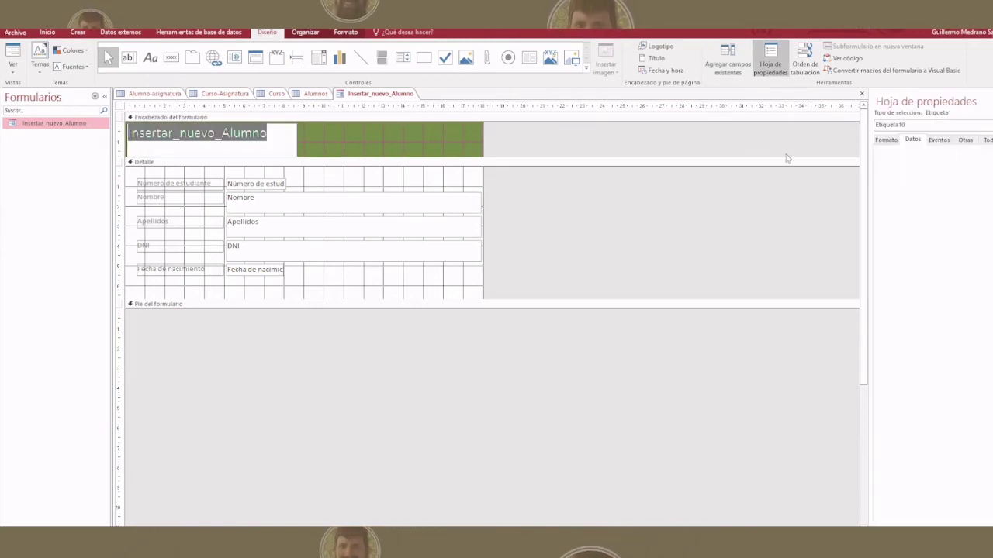
{"action": "left_click", "coordinate": [887, 140]}
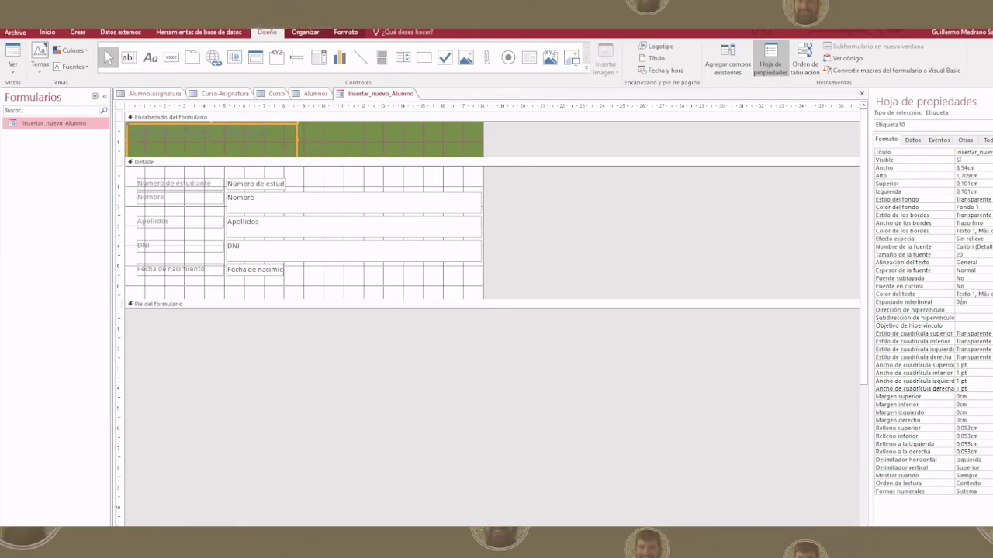
{"action": "left_click", "coordinate": [985, 295]}
{"action": "left_click", "coordinate": [989, 296]}
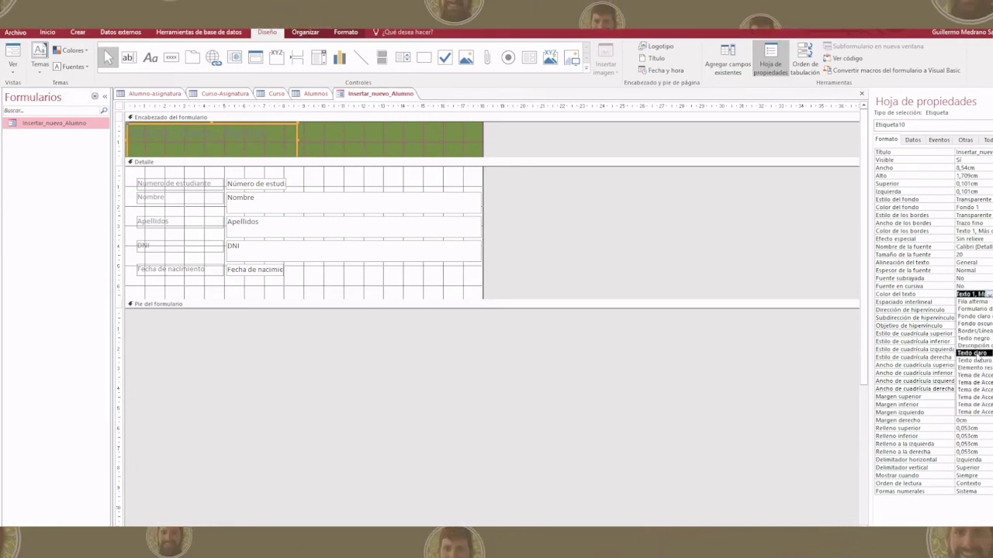
{"action": "left_click", "coordinate": [973, 349]}
{"action": "left_click", "coordinate": [333, 128]}
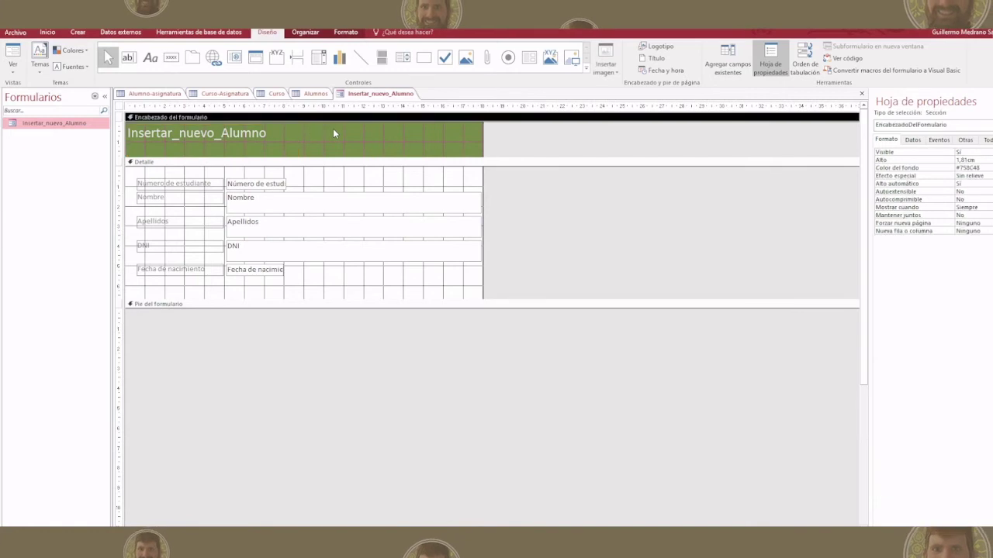
- Narrow the Nombre text box to about 6.4 cm, DNI to about 3.5 cm and Apellidos to about 9.7 cm
{"action": "left_click", "coordinate": [480, 205]}
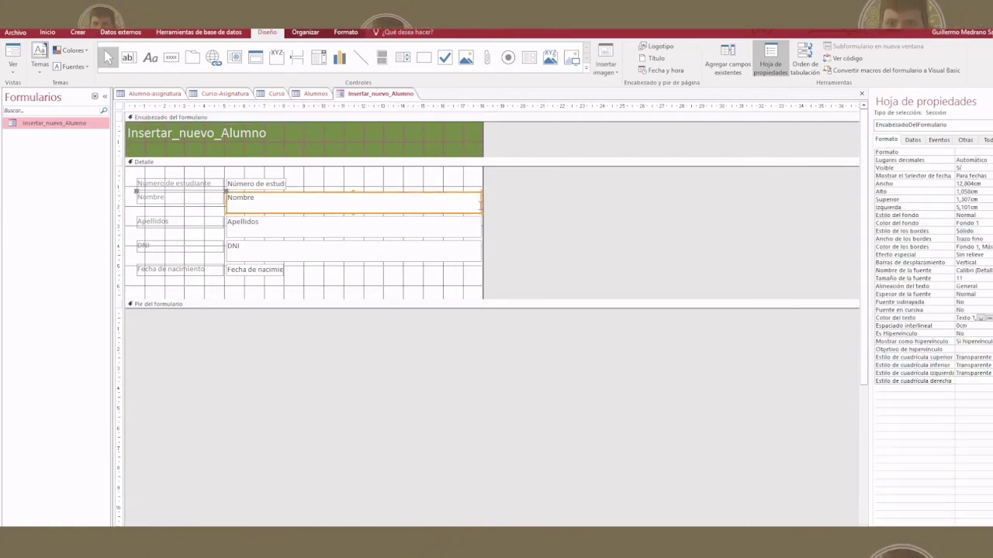
{"action": "left_click_drag", "start_coordinate": [481, 202], "coordinate": [430, 199]}
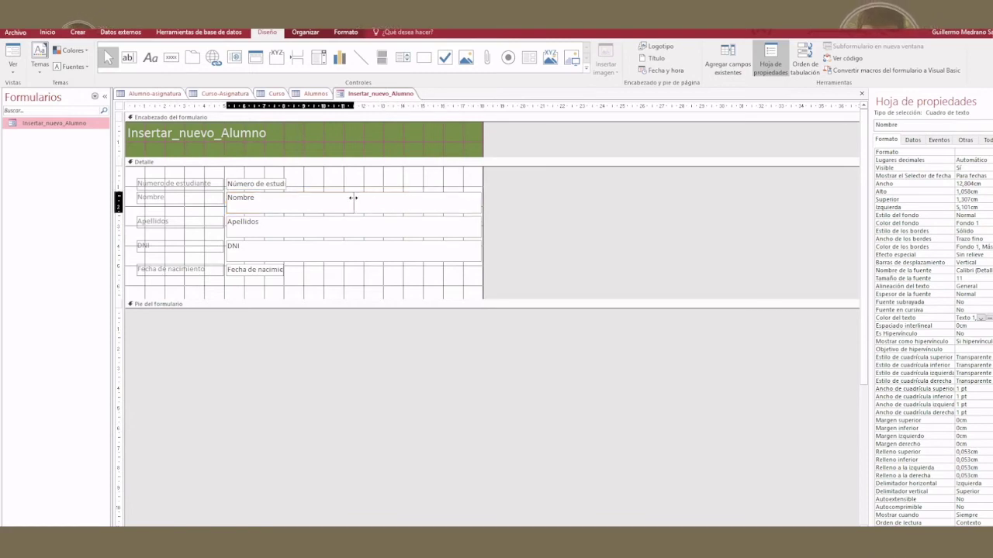
{"action": "left_click_drag", "start_coordinate": [353, 199], "coordinate": [354, 199]}
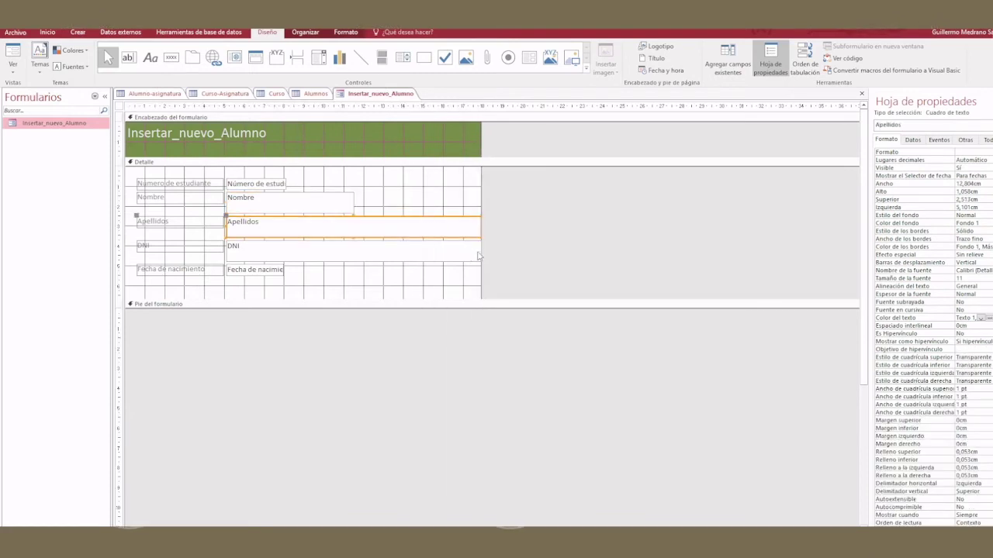
{"action": "left_click_drag", "start_coordinate": [480, 251], "coordinate": [381, 246]}
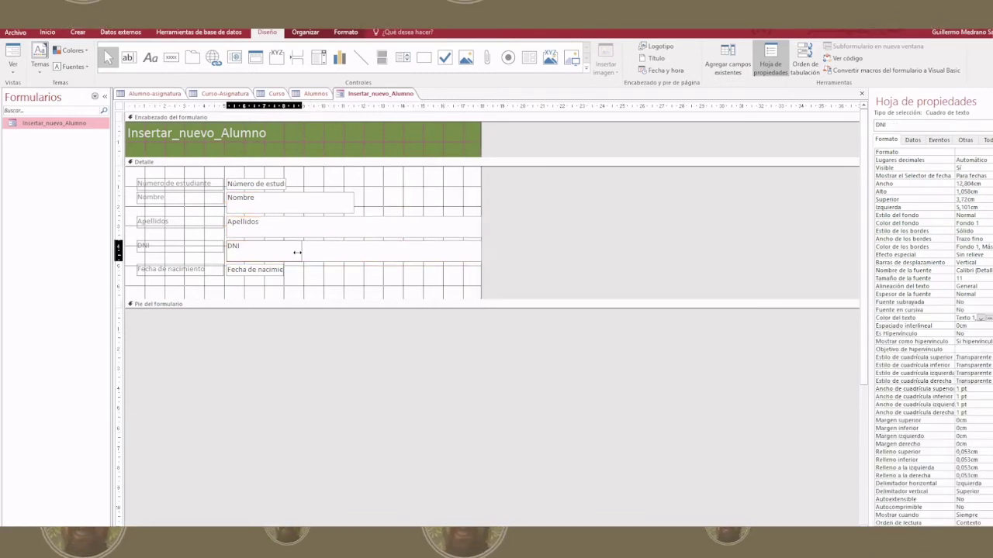
{"action": "left_click_drag", "start_coordinate": [297, 252], "coordinate": [297, 252]}
{"action": "left_click", "coordinate": [476, 228]}
{"action": "left_click_drag", "start_coordinate": [477, 228], "coordinate": [420, 229]}
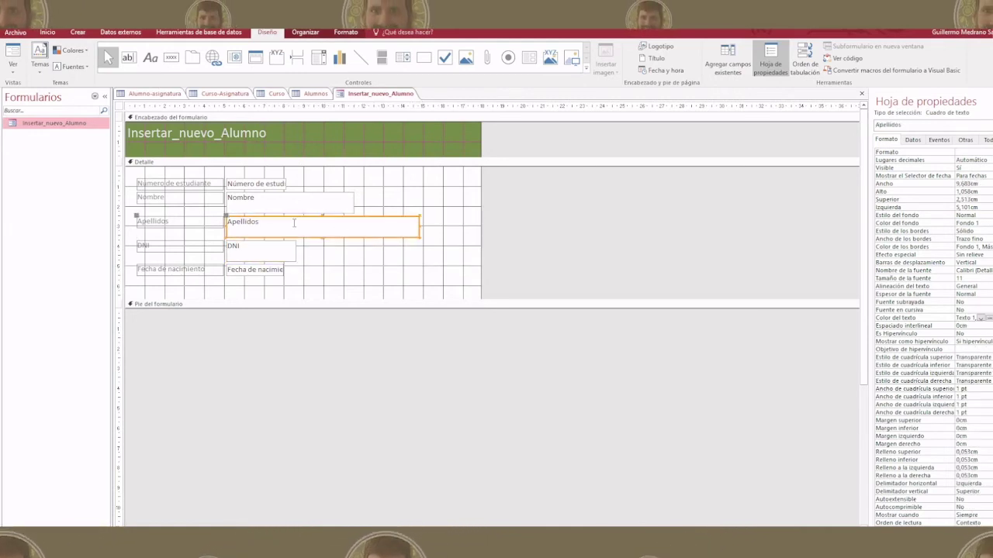
- Narrow the whole Insertar_nuevo_Alumno form to about 16.3 cm and close it, saving the design changes
{"action": "left_click", "coordinate": [615, 214]}
{"action": "left_click_drag", "start_coordinate": [481, 212], "coordinate": [448, 213]}
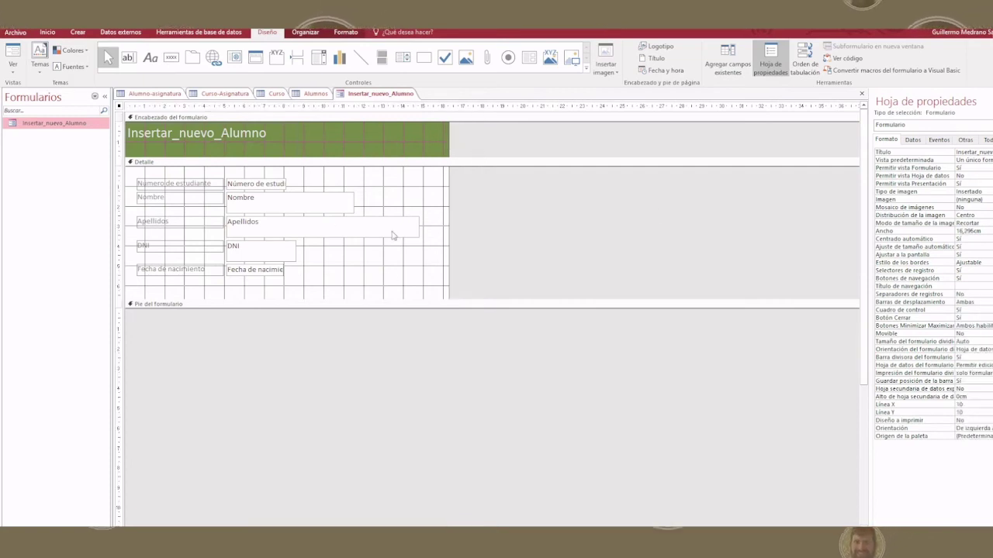
{"action": "left_click", "coordinate": [861, 94]}
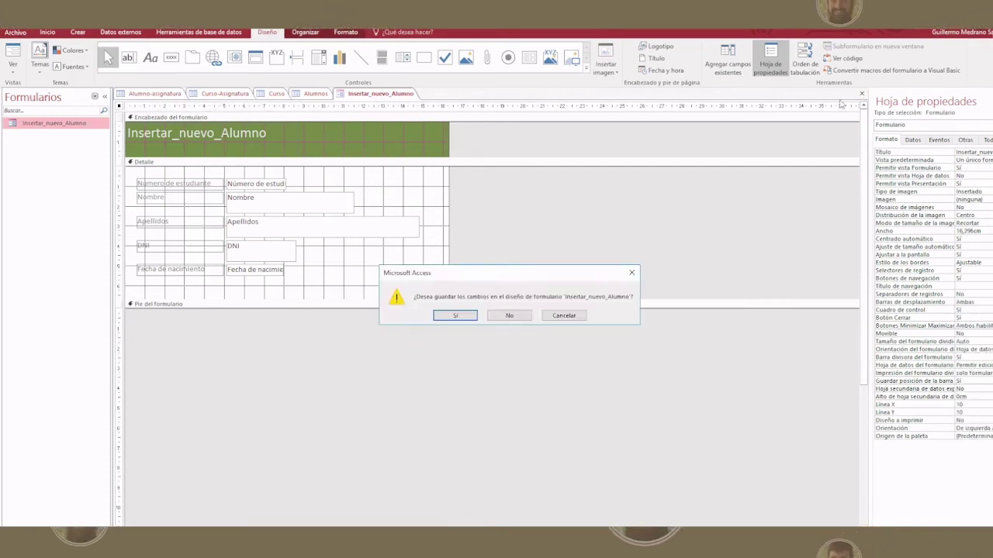
{"action": "left_click", "coordinate": [456, 316]}
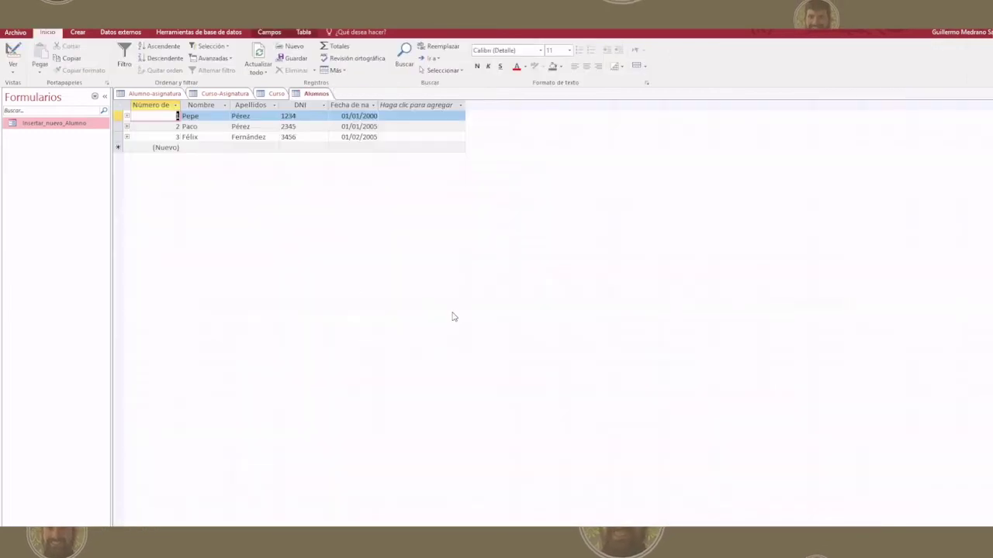
- Check the Insertar_nuevo_Alumno form, then in design view set Selectores de registro and Botones de navegación to No and Barras de desplazamiento to Ninguna
{"action": "double_click", "coordinate": [54, 126]}
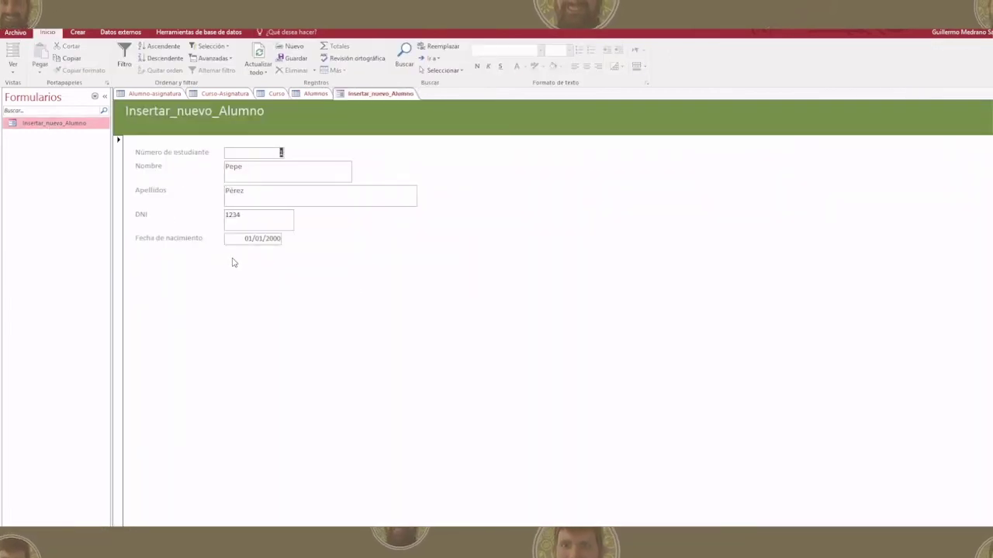
{"action": "right_click", "coordinate": [75, 123]}
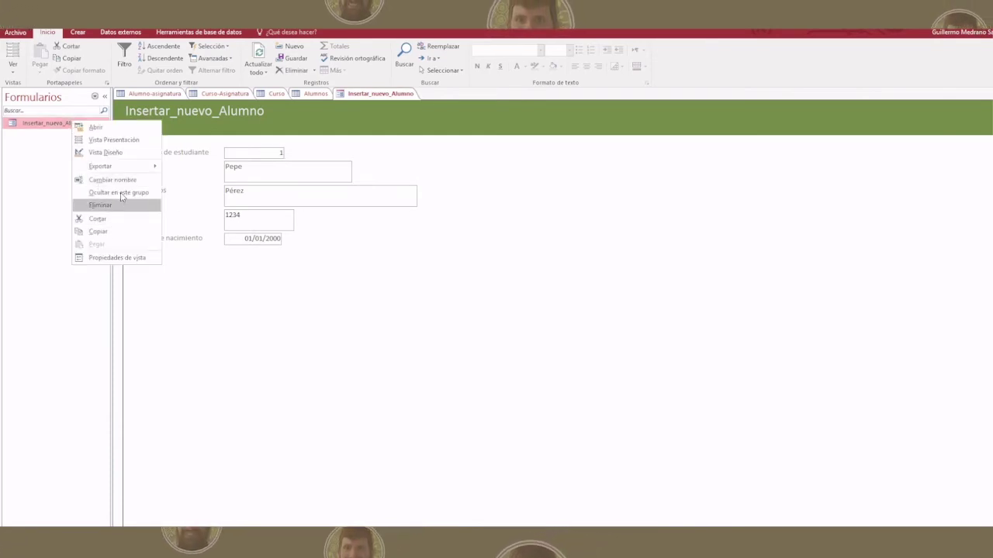
{"action": "left_click", "coordinate": [106, 152]}
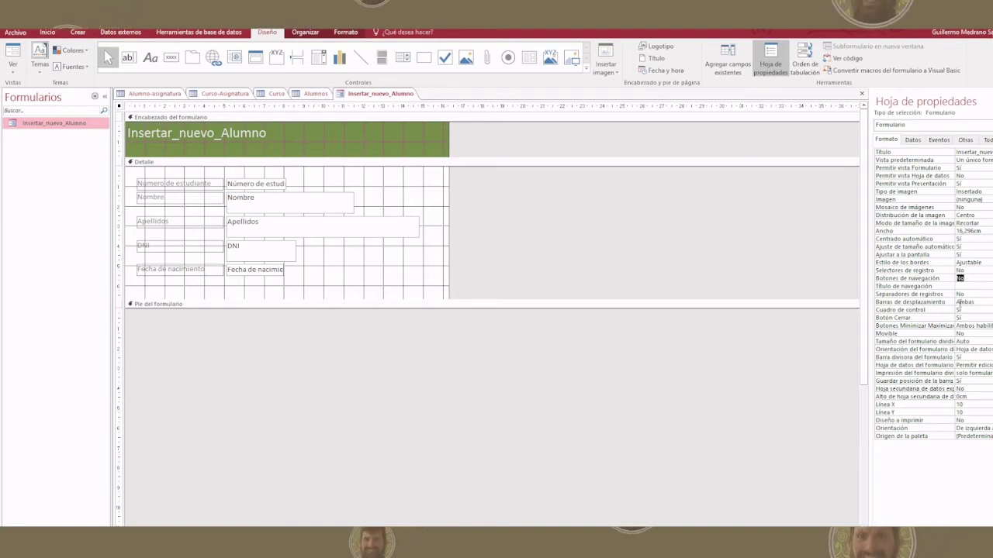
{"action": "left_click", "coordinate": [969, 301]}
{"action": "double_click", "coordinate": [969, 301]}
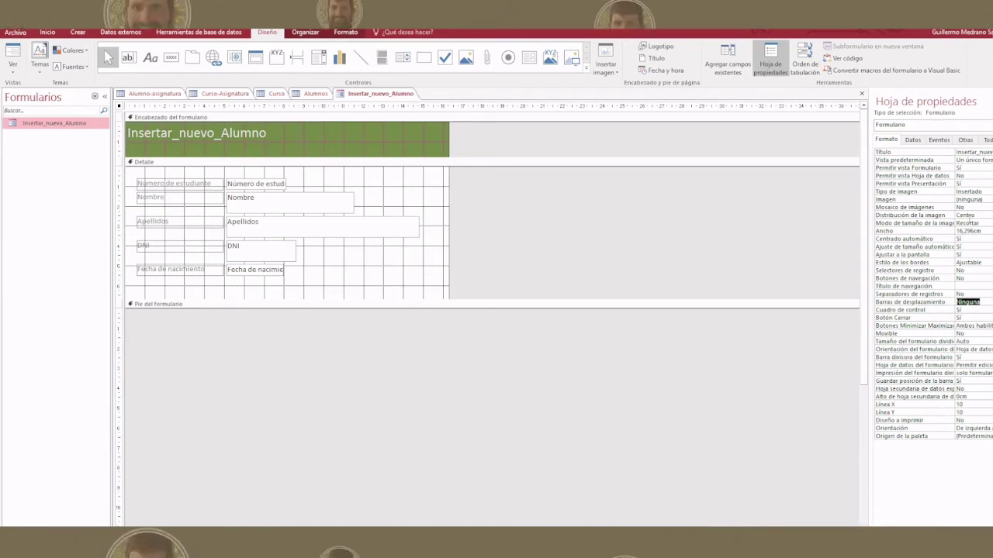
- Set the form's Emergente property to Sí and close the form, saving the design changes
{"action": "left_click", "coordinate": [940, 141]}
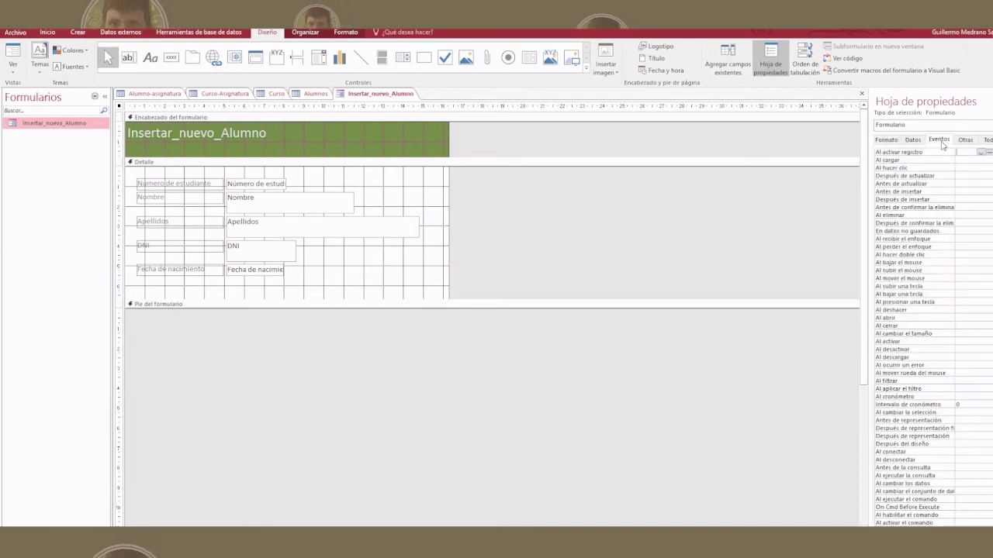
{"action": "left_click", "coordinate": [965, 140]}
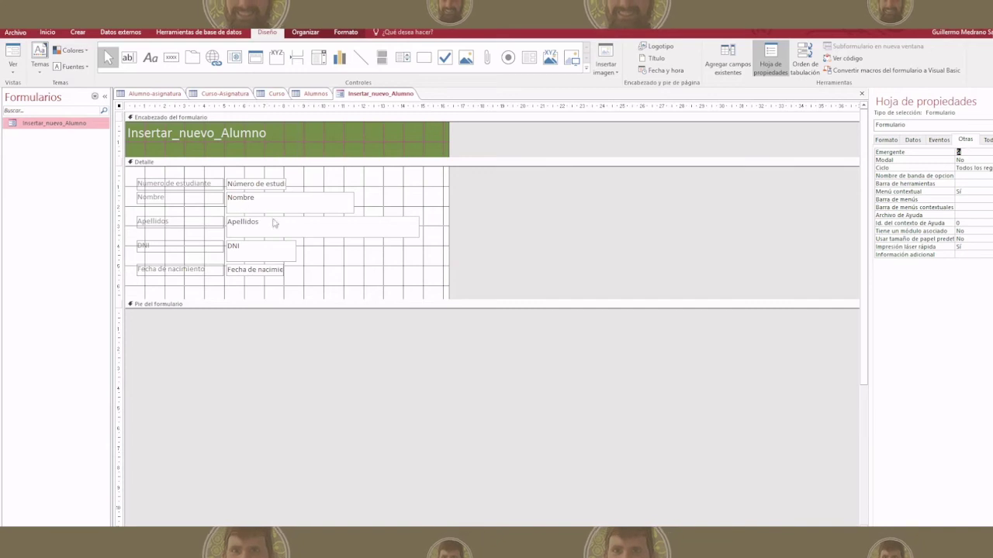
{"action": "key", "text": "ctrl+w"}
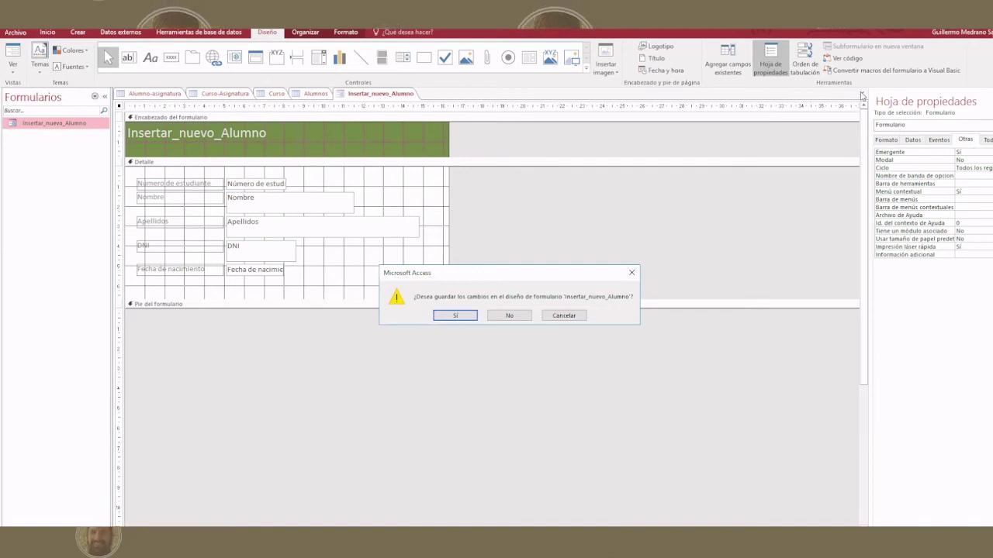
{"action": "left_click", "coordinate": [453, 316]}
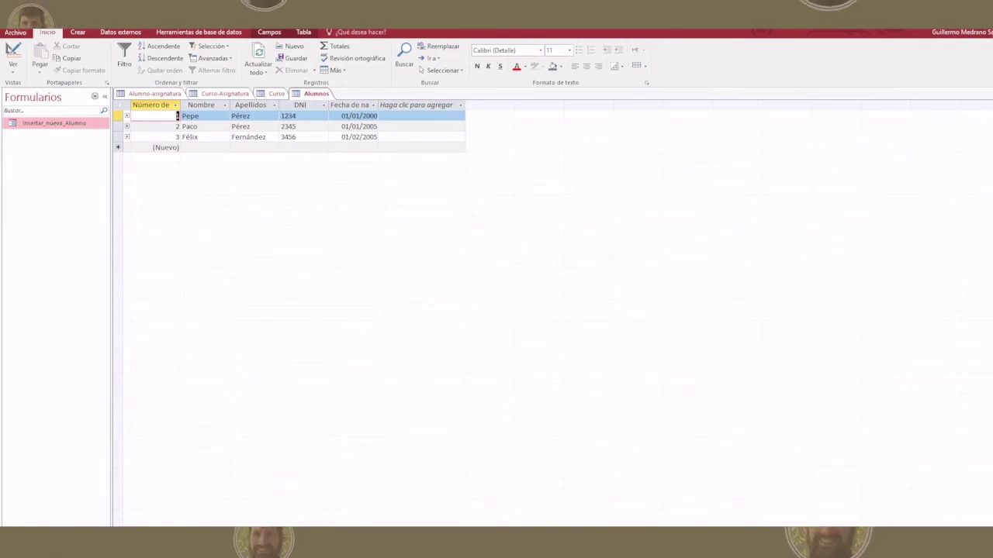
- Close the open tables Alumnos, Curso, Curso-Asignatura and Alumno-asignatura
{"action": "left_click", "coordinate": [986, 93]}
{"action": "left_click", "coordinate": [986, 93]}
{"action": "left_click", "coordinate": [985, 93]}
{"action": "left_click", "coordinate": [985, 93]}
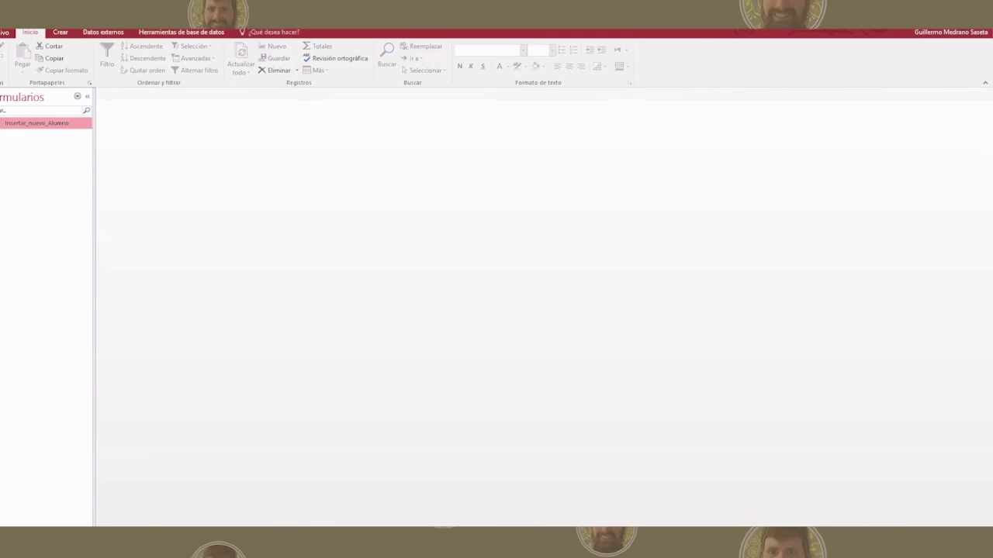
- Open the Insertar_nuevo_Alumno form to test resizing and moving its pop-up window, and close it
{"action": "double_click", "coordinate": [55, 125]}
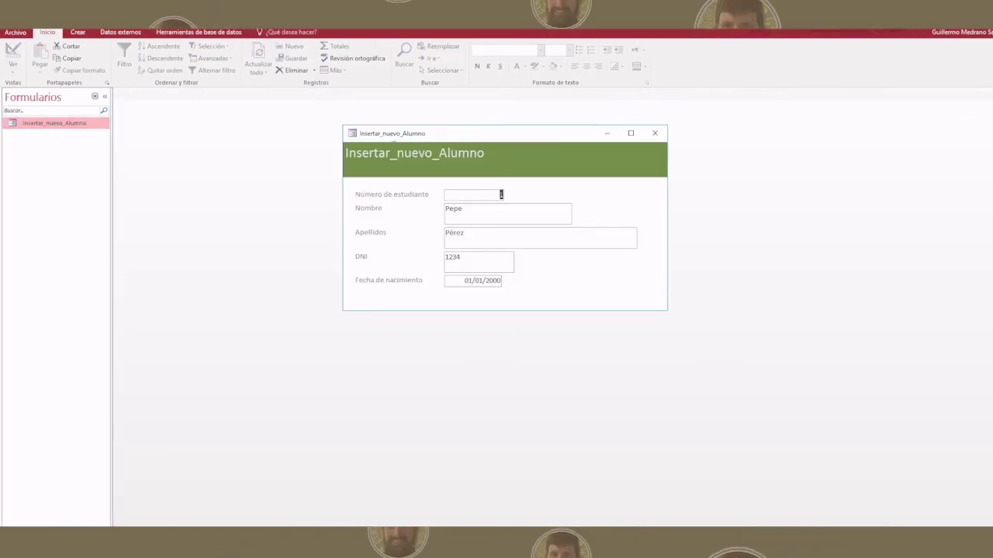
{"action": "left_click_drag", "start_coordinate": [343, 170], "coordinate": [282, 230]}
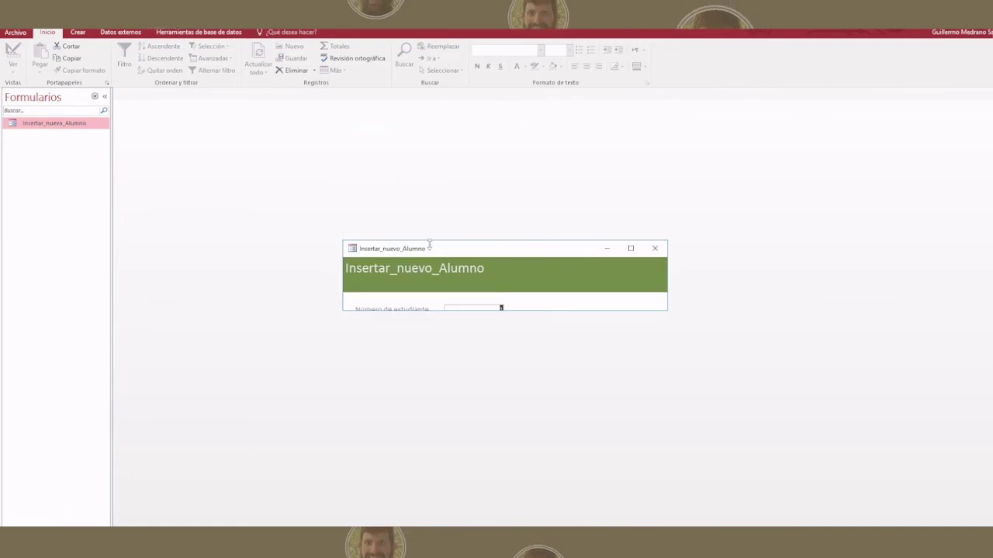
{"action": "left_click_drag", "start_coordinate": [460, 242], "coordinate": [378, 178]}
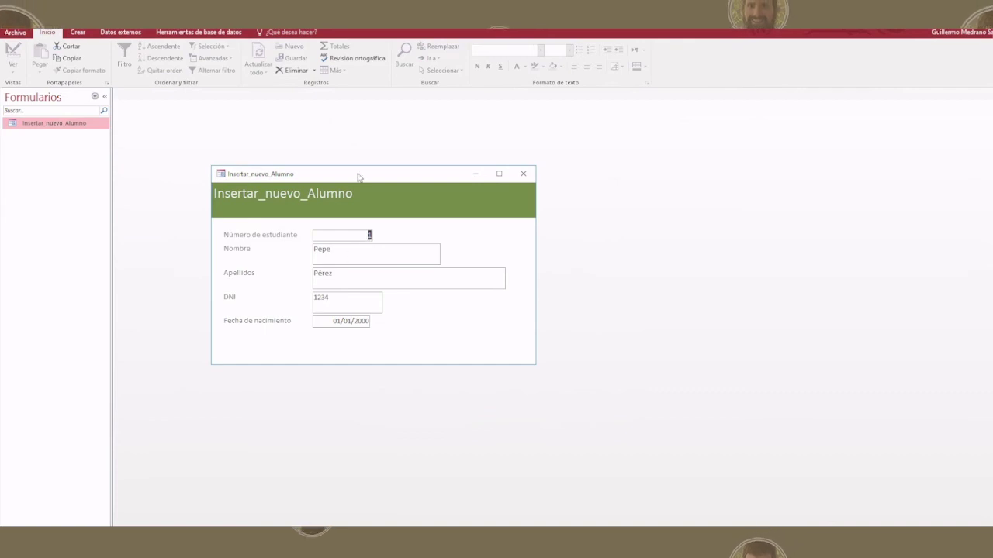
{"action": "left_click_drag", "start_coordinate": [365, 178], "coordinate": [535, 131]}
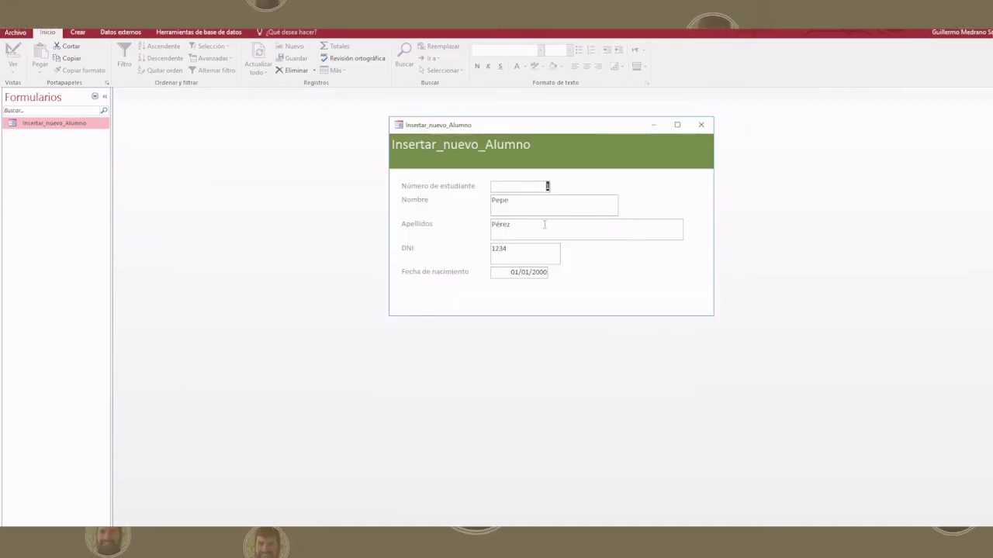
{"action": "left_click", "coordinate": [701, 125]}
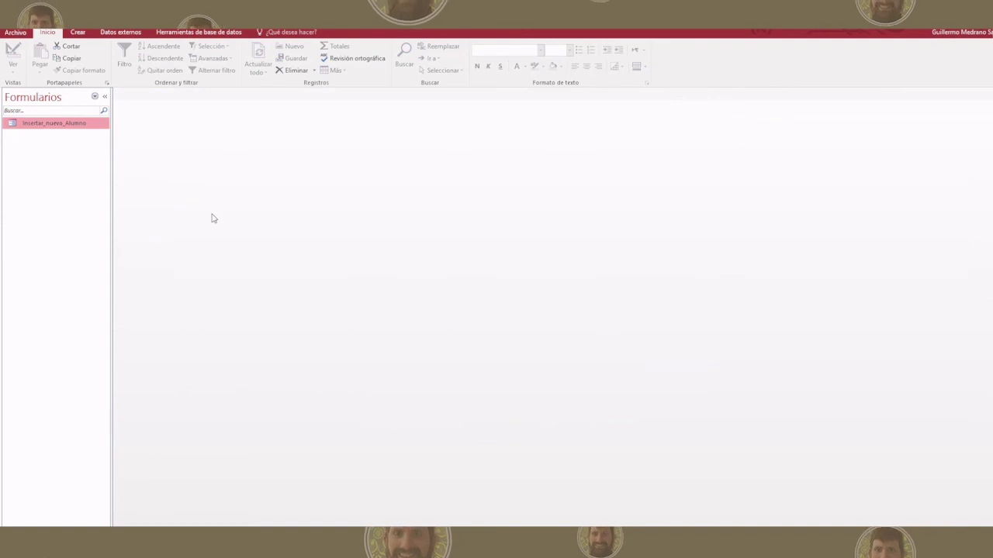